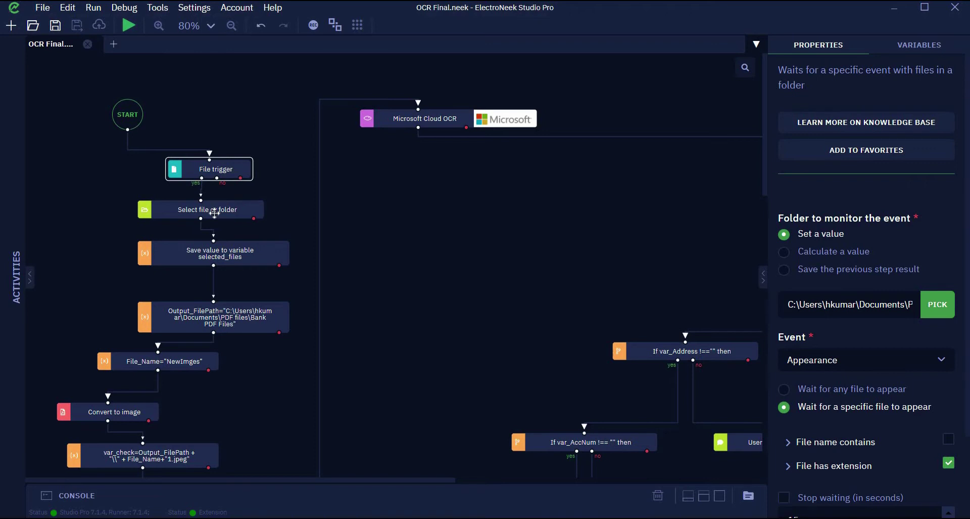
Review the properties of the file selection, selected_files variable, Convert to image, var_check and Microsoft Cloud OCR activities
click(214, 213)
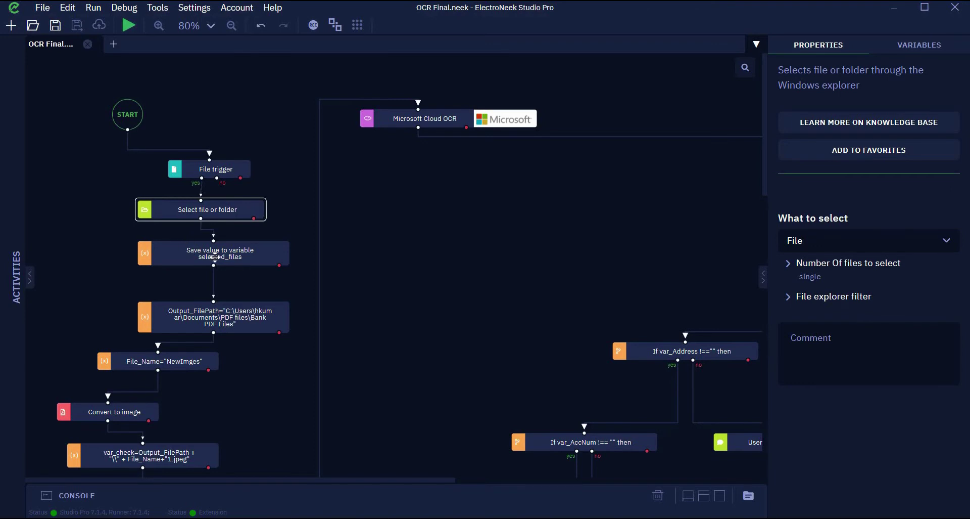
click(214, 257)
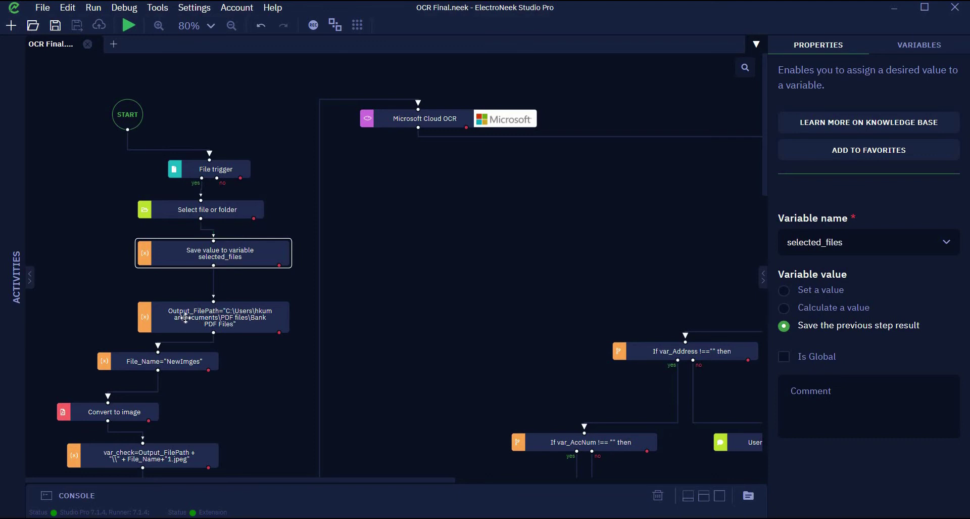
click(85, 416)
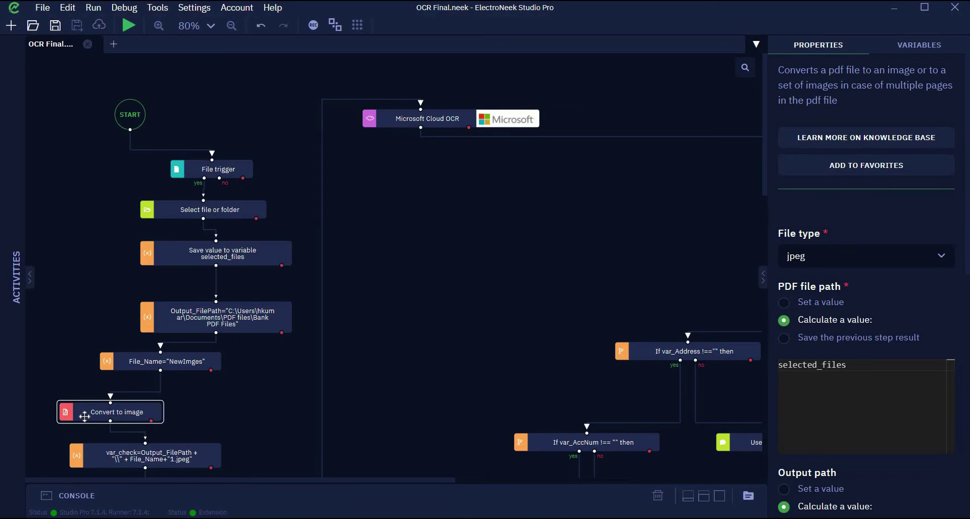
click(136, 457)
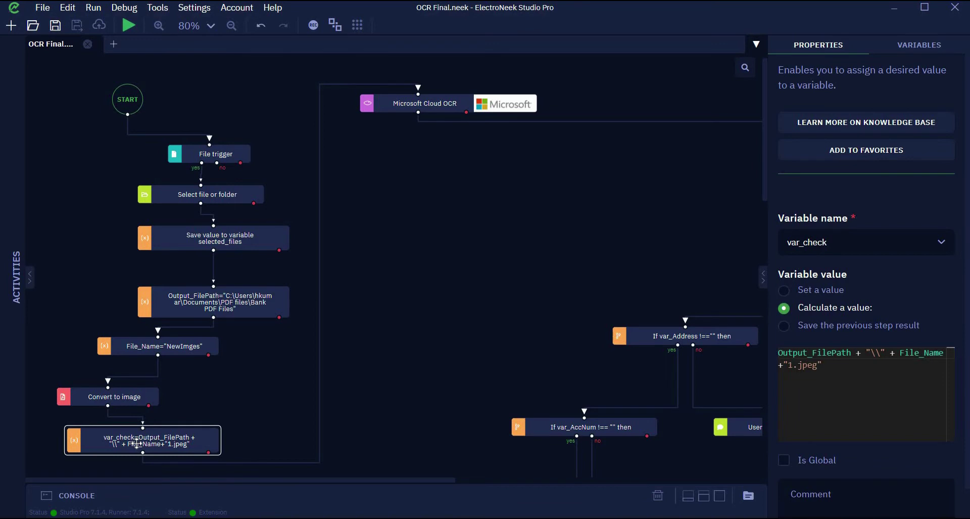
click(457, 105)
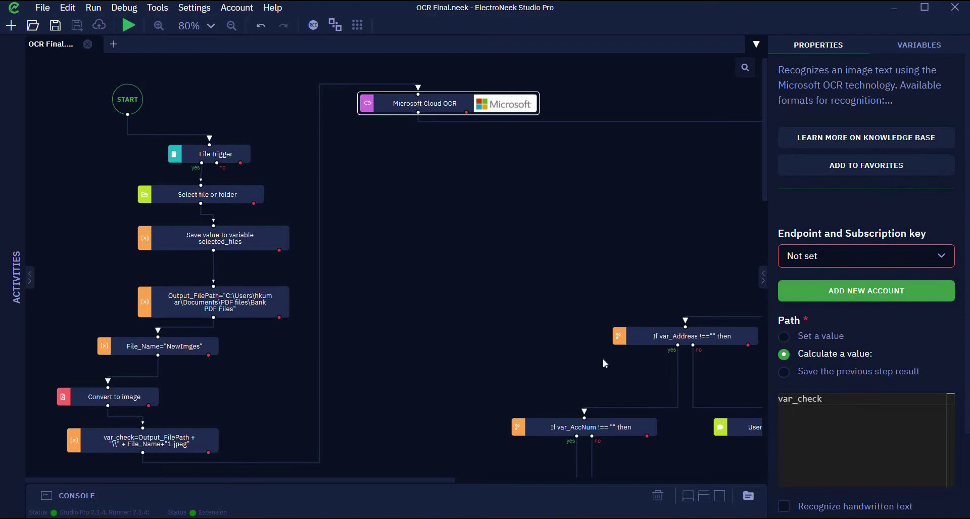
Review the properties of the microsoft_ocr_content variable and Recognition template activities that follow Microsoft Cloud OCR
drag(432, 479, 567, 486)
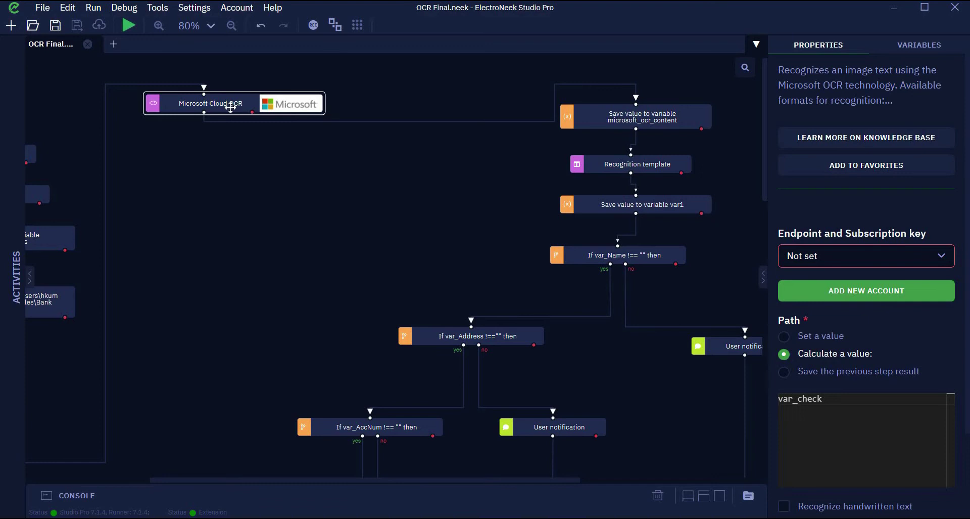
click(703, 115)
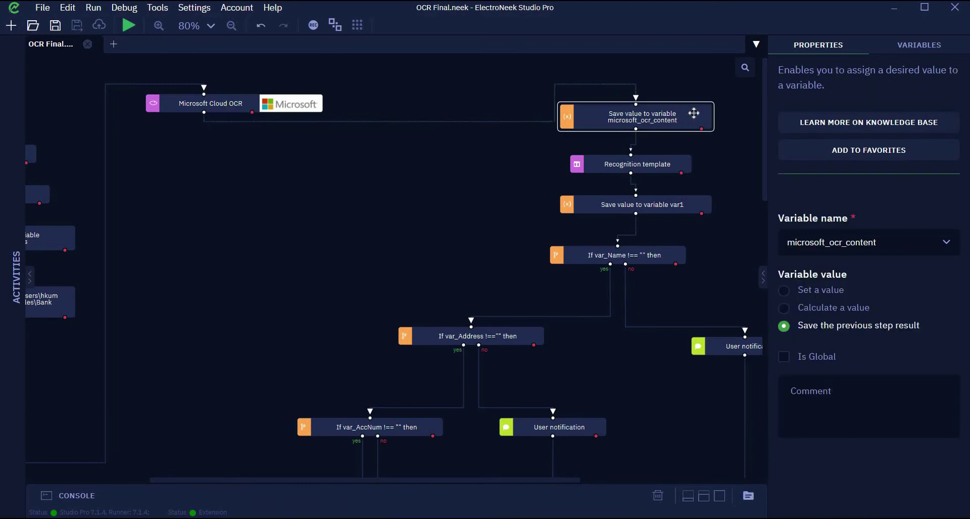
click(667, 167)
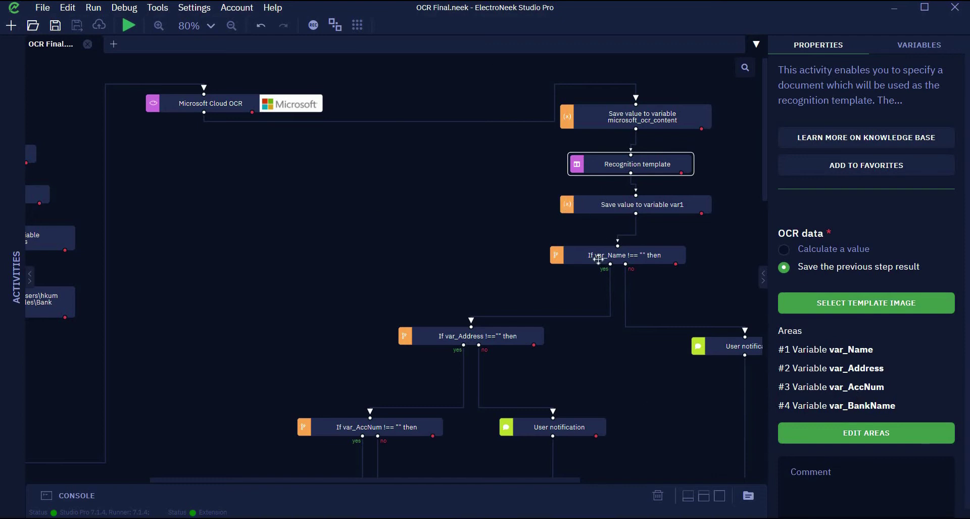
Examine the If branches for var_Name, var_Address, var_AccNum and var_BankName, including their user notifications and the shared Move file activity
drag(580, 255, 346, 162)
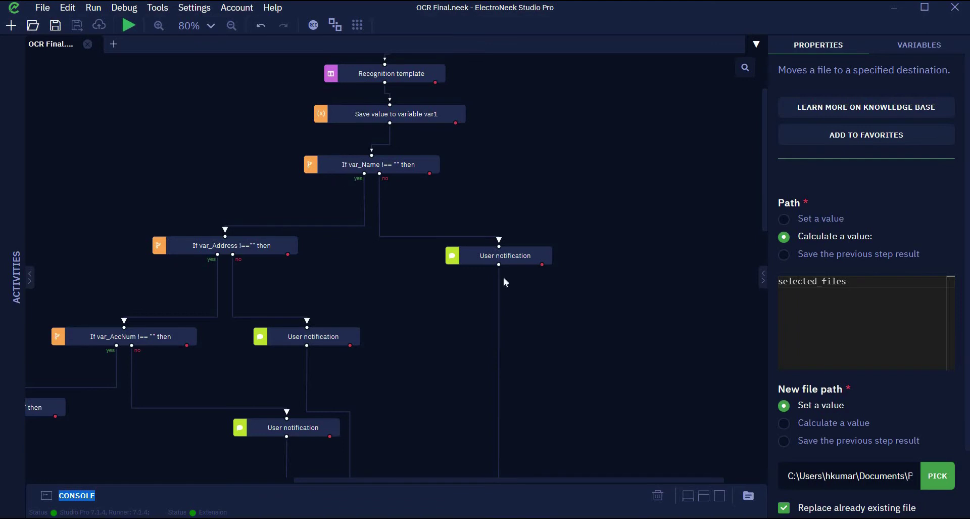
scroll(521, 191, down, 1)
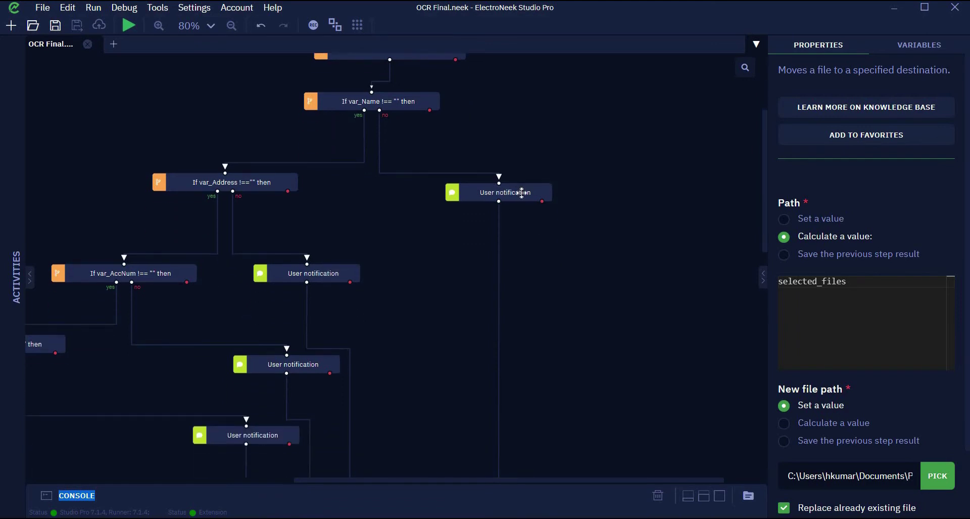
scroll(513, 214, down, 4)
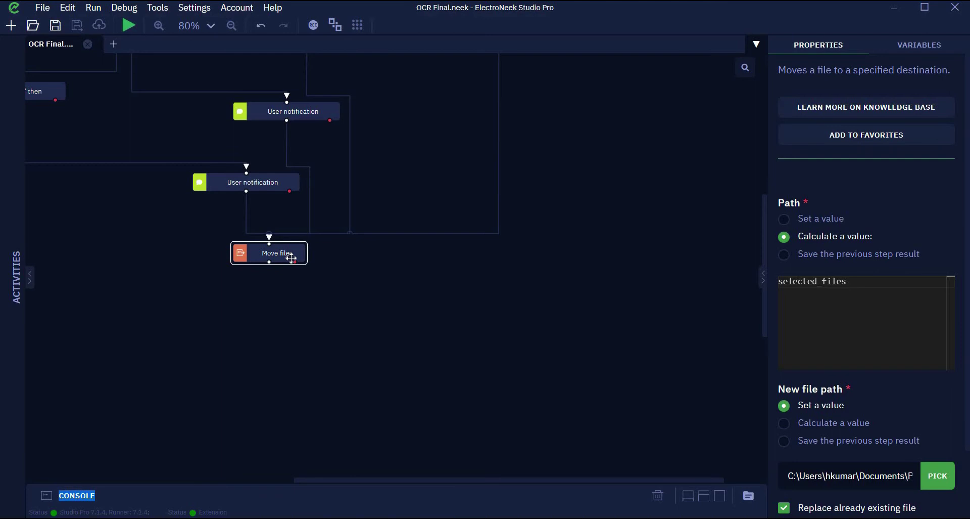
scroll(292, 263, up, 4)
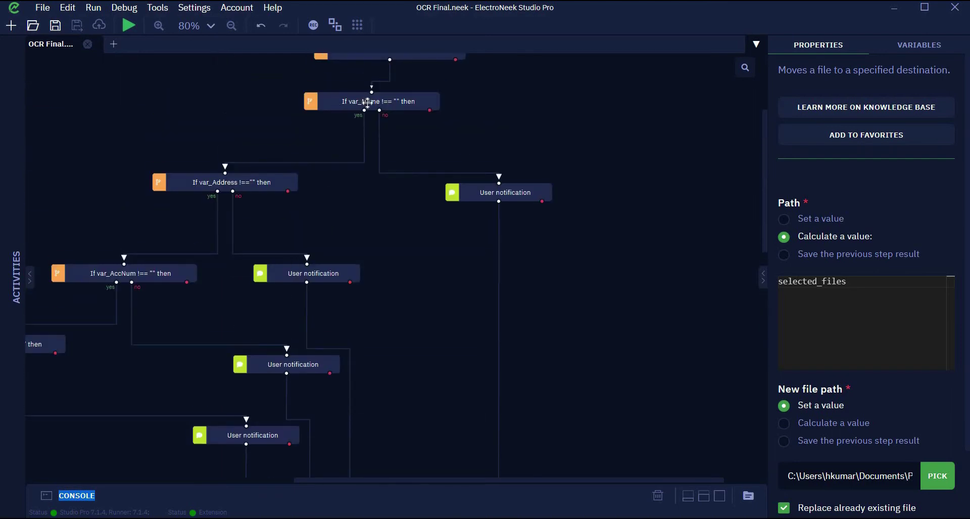
scroll(373, 147, up, 1)
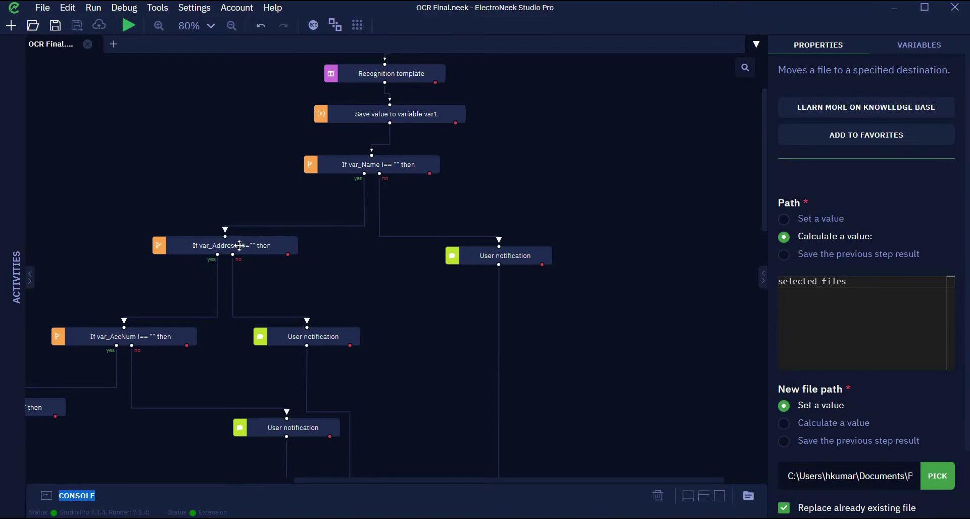
scroll(341, 253, down, 1)
scroll(334, 256, down, 4)
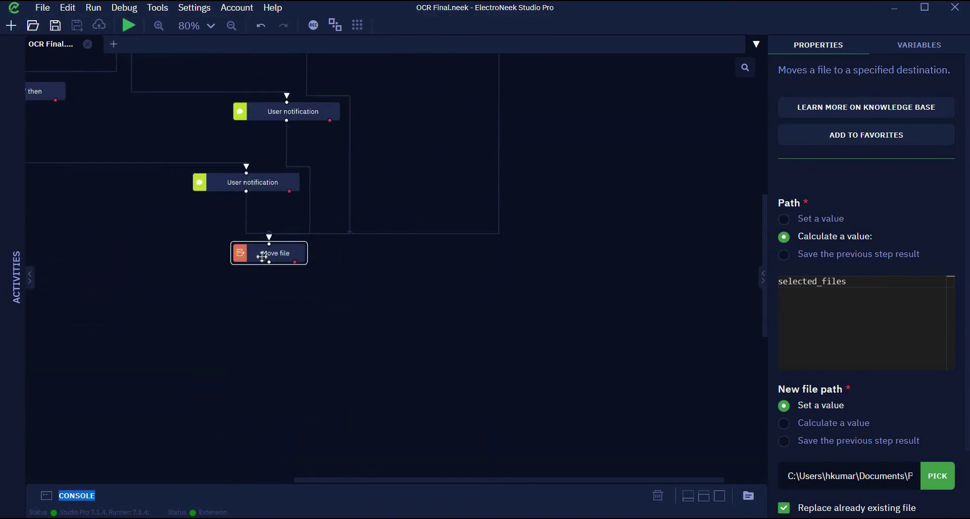
scroll(261, 253, up, 4)
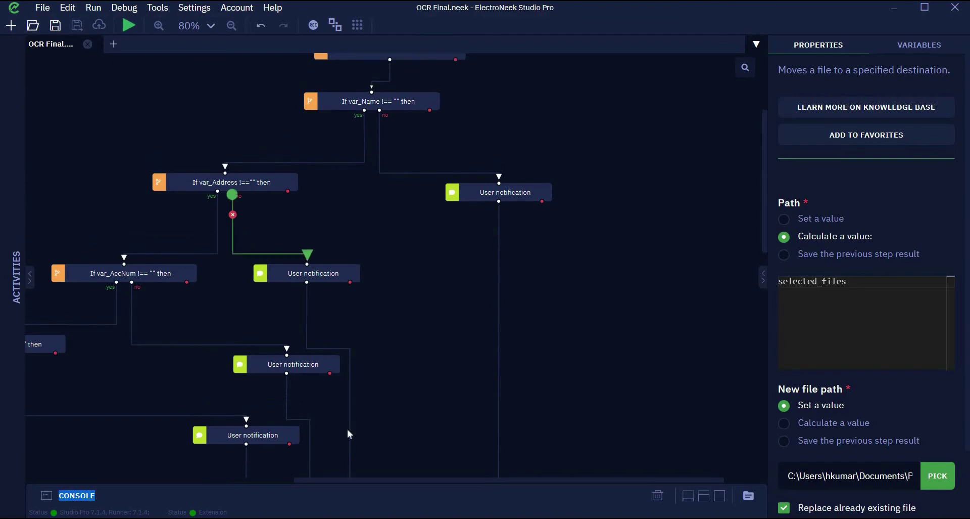
drag(365, 479, 201, 478)
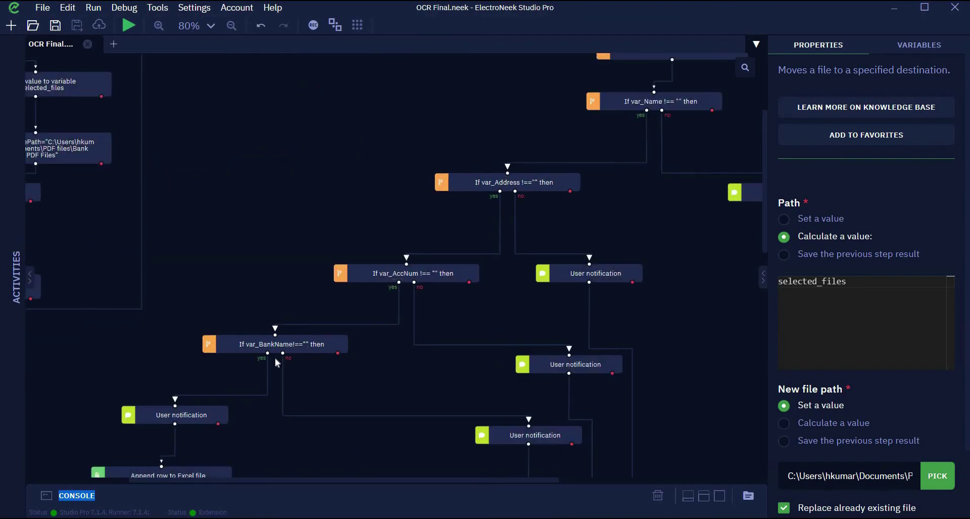
scroll(277, 301, down, 1)
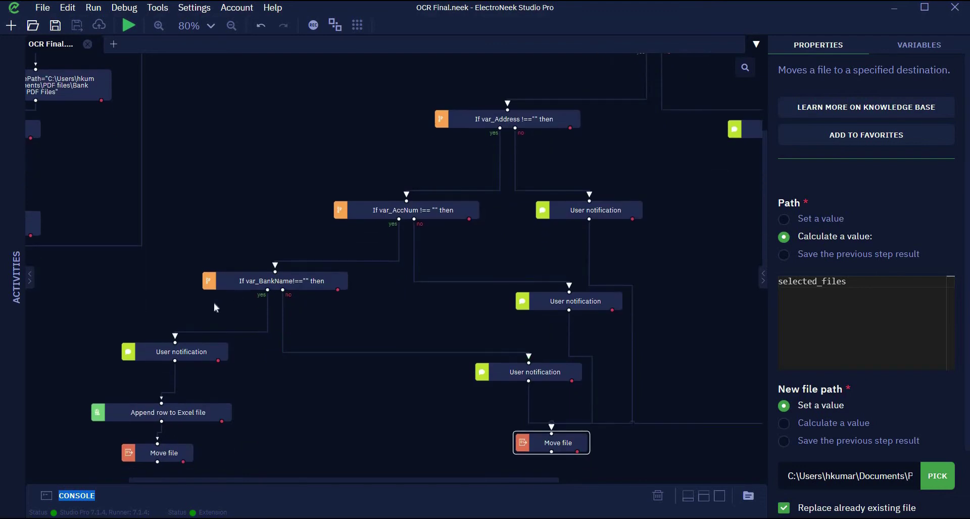
Inspect the properties of the User notification, Append row to Excel file and Move file activities on the var_BankName yes branch
click(199, 355)
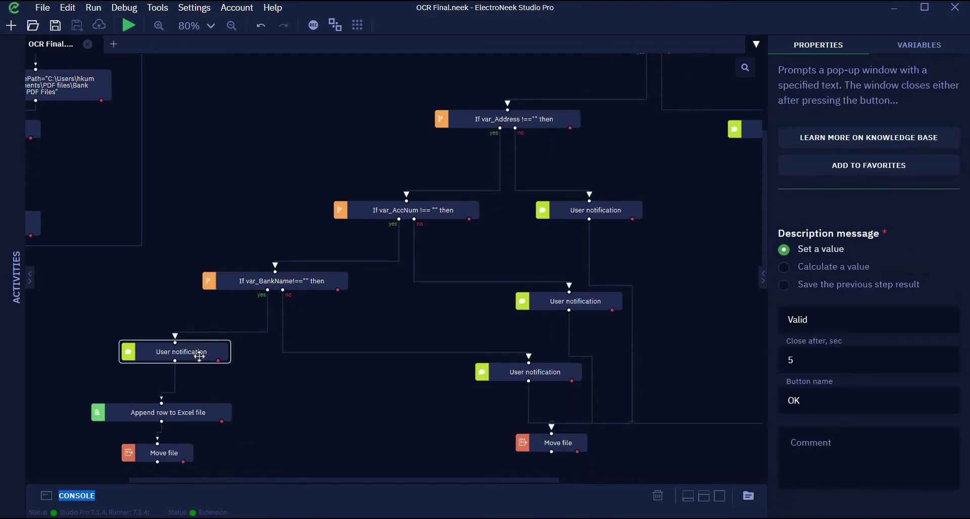
scroll(202, 343, down, 2)
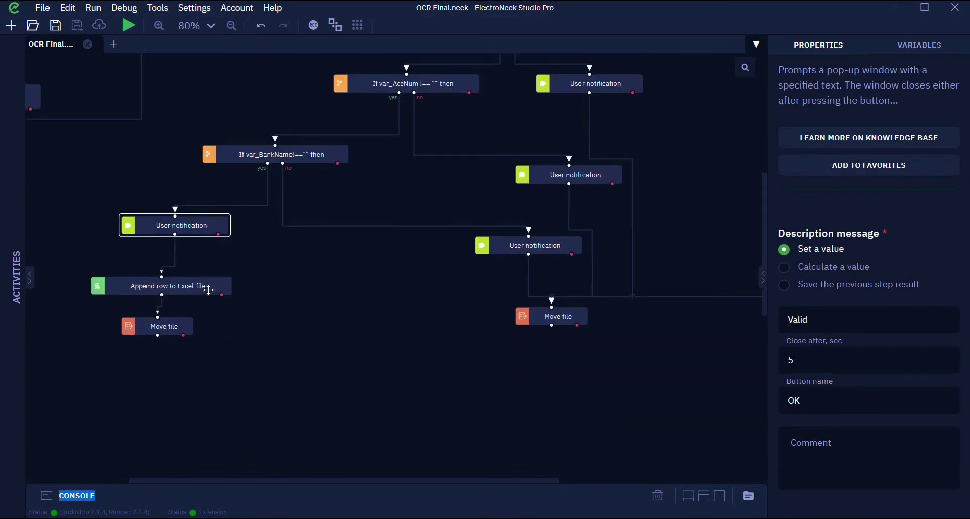
click(208, 290)
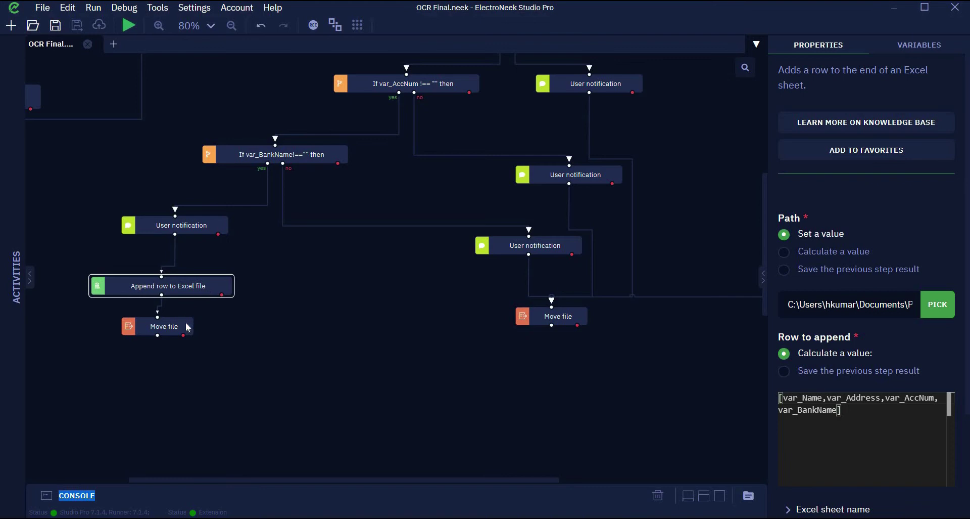
drag(186, 324, 186, 335)
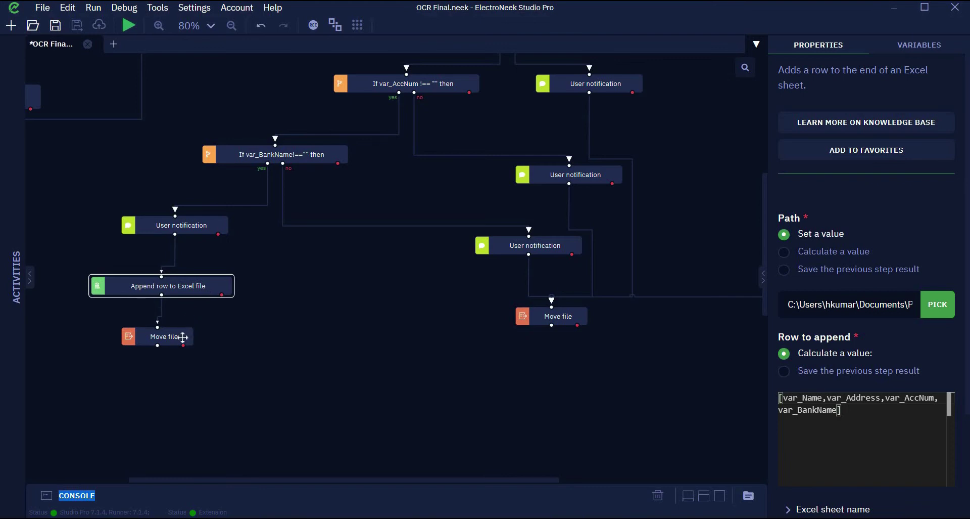
click(183, 337)
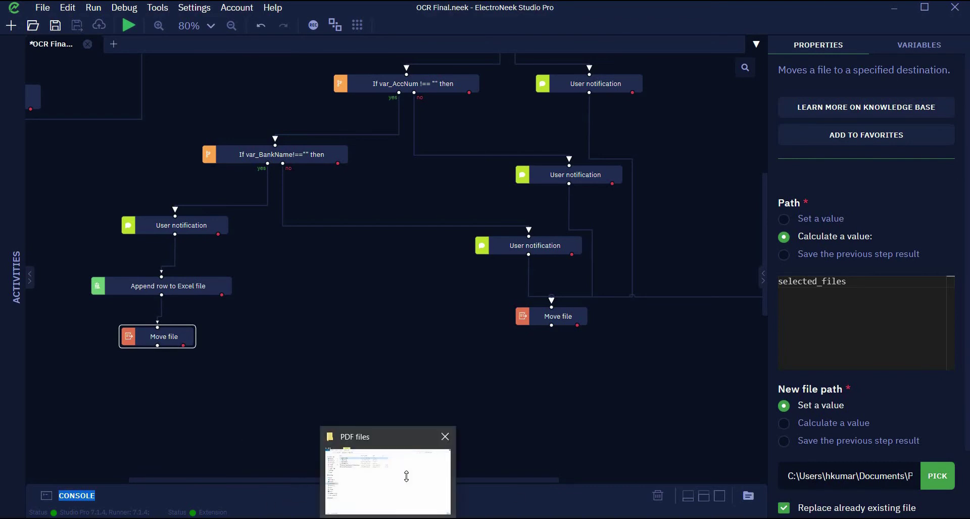
Switch to the PDF files folder in File Explorer, check the contents of Bank PDF Files, and return to PDF files
click(406, 475)
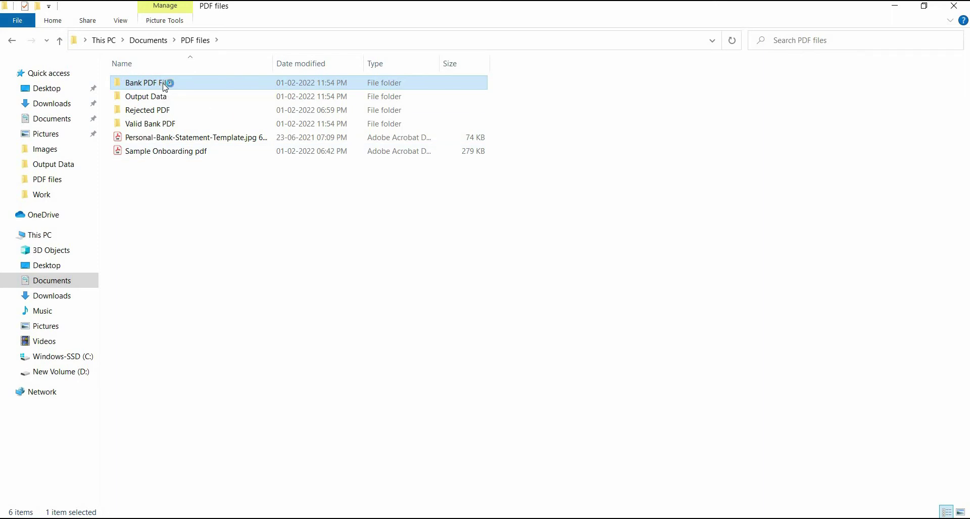
double_click(165, 85)
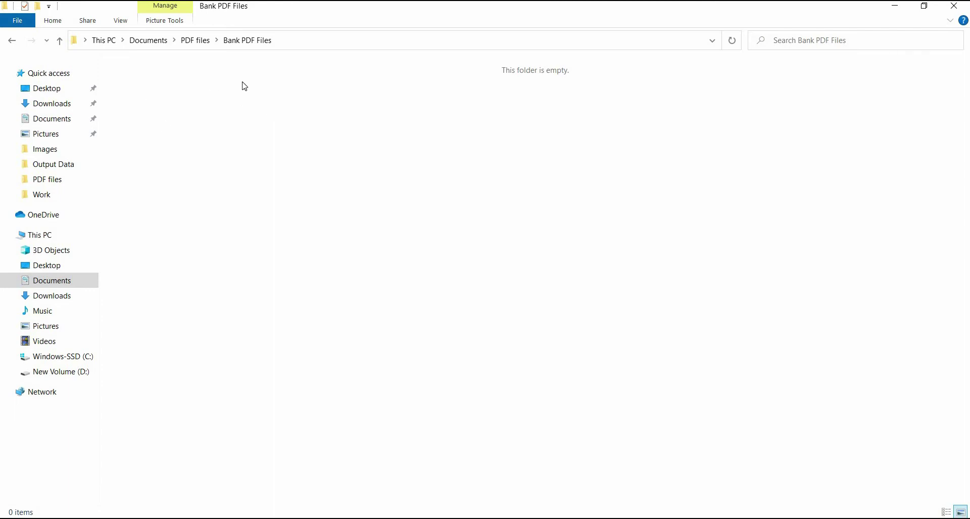
click(197, 40)
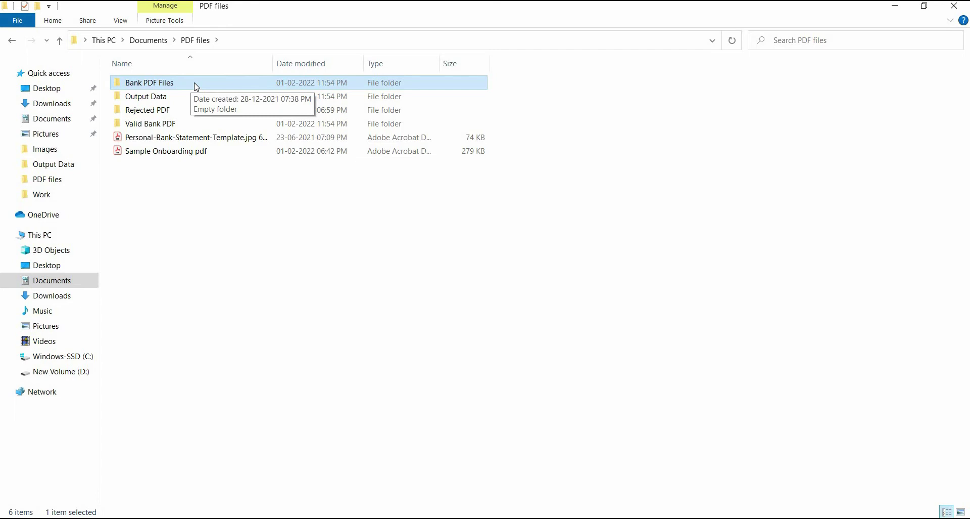
View the Bank Acc Details workbook in the Output Data folder, close it, and return to PDF files
click(174, 97)
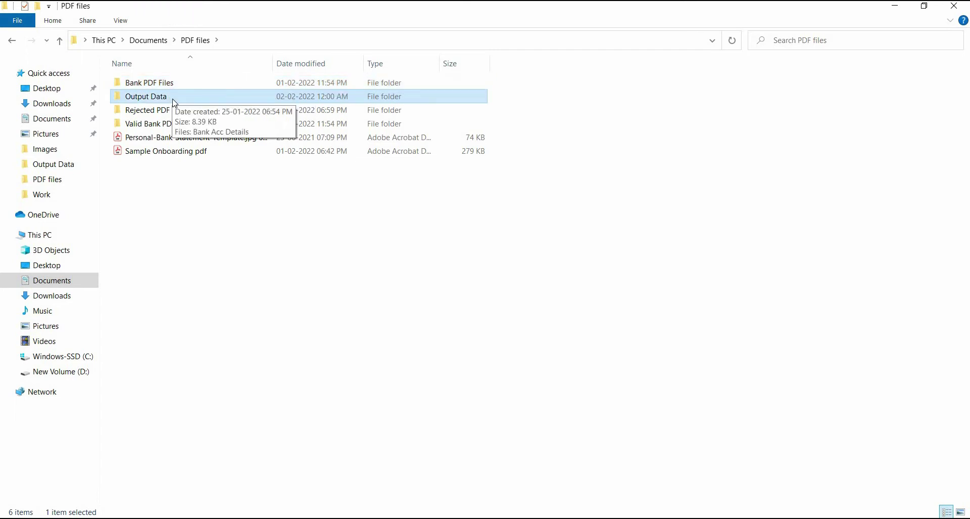
double_click(175, 102)
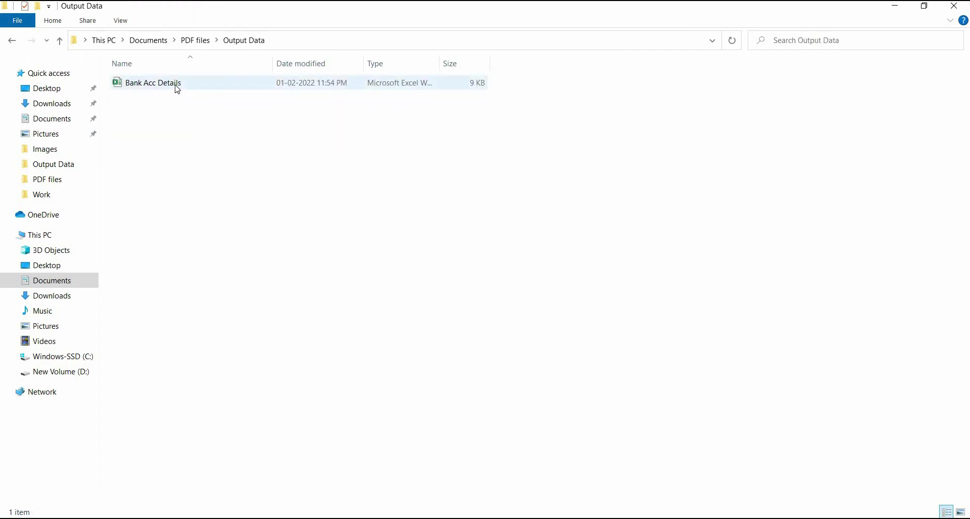
click(178, 89)
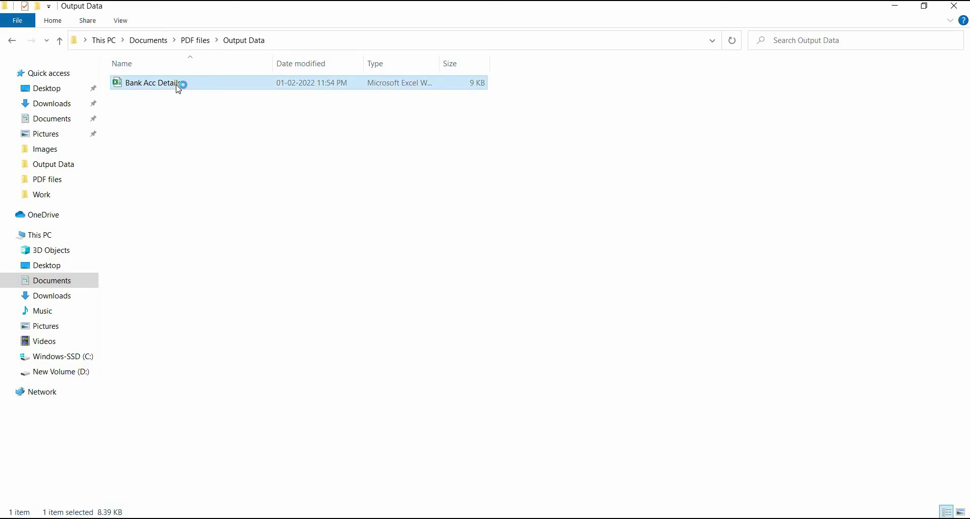
double_click(178, 89)
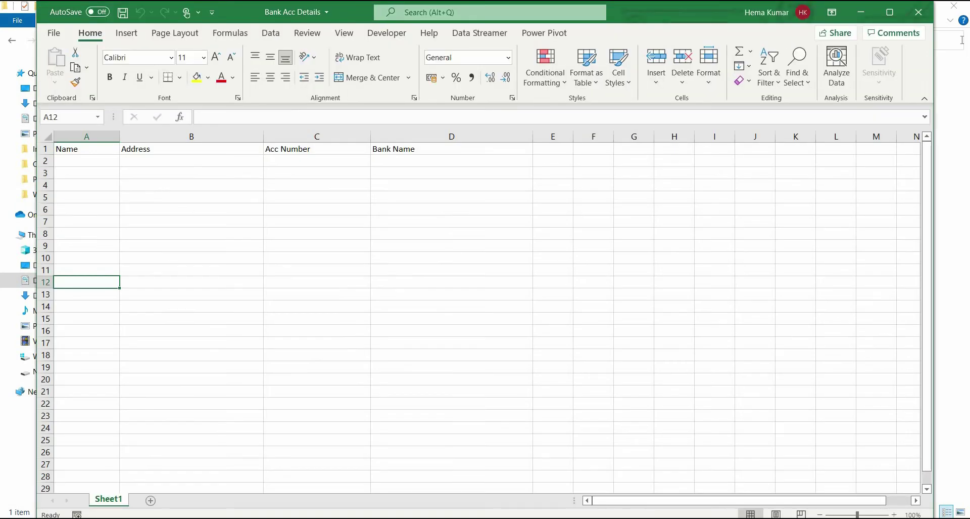
click(919, 12)
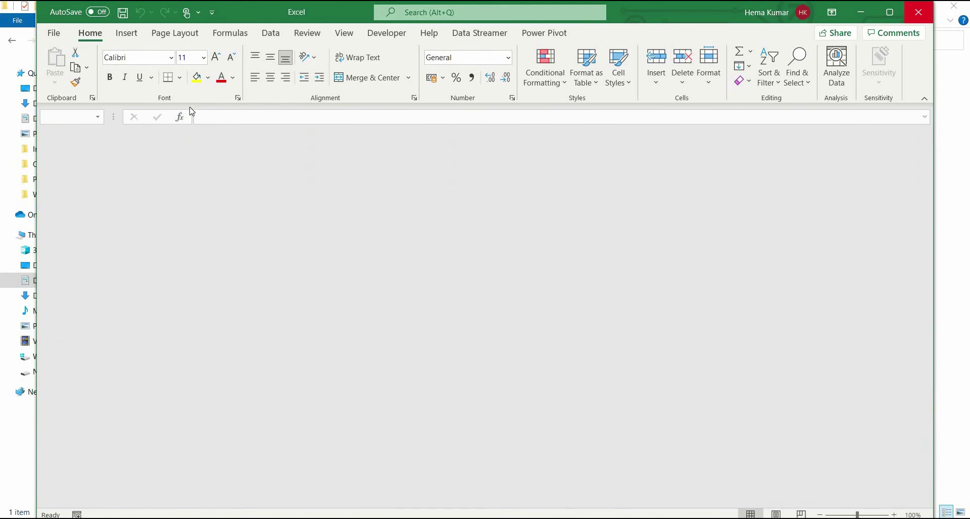
click(203, 39)
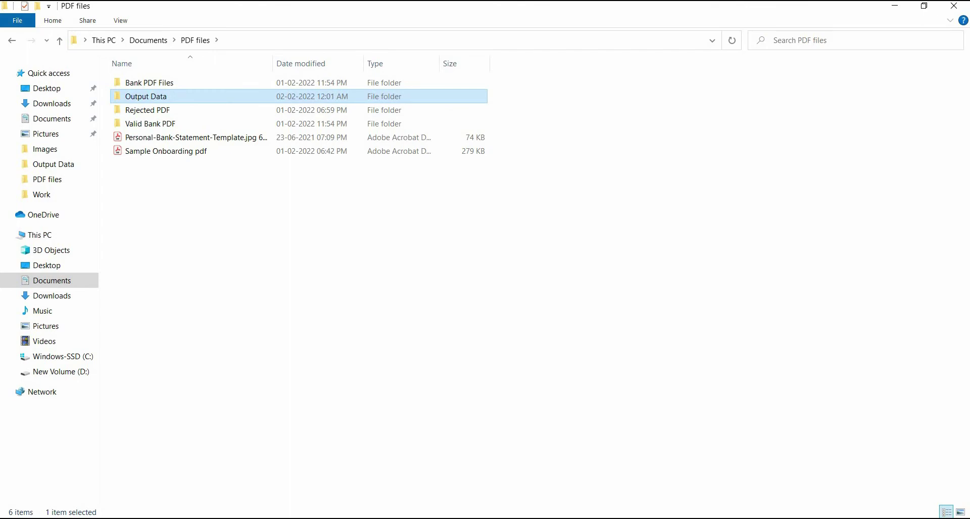
Switch to ElectroNeek Studio Pro, run the OCR Final workflow, and minimize the studio window
key(alt+Tab)
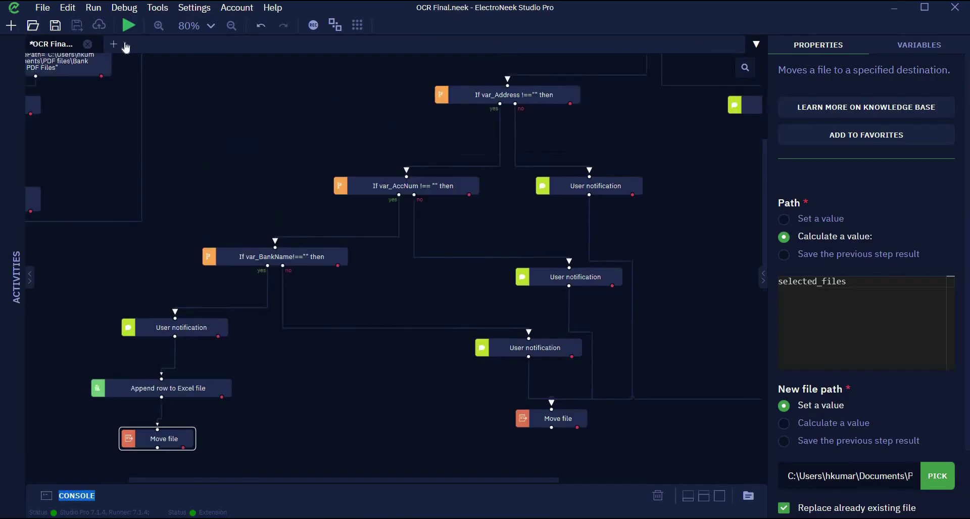
click(128, 26)
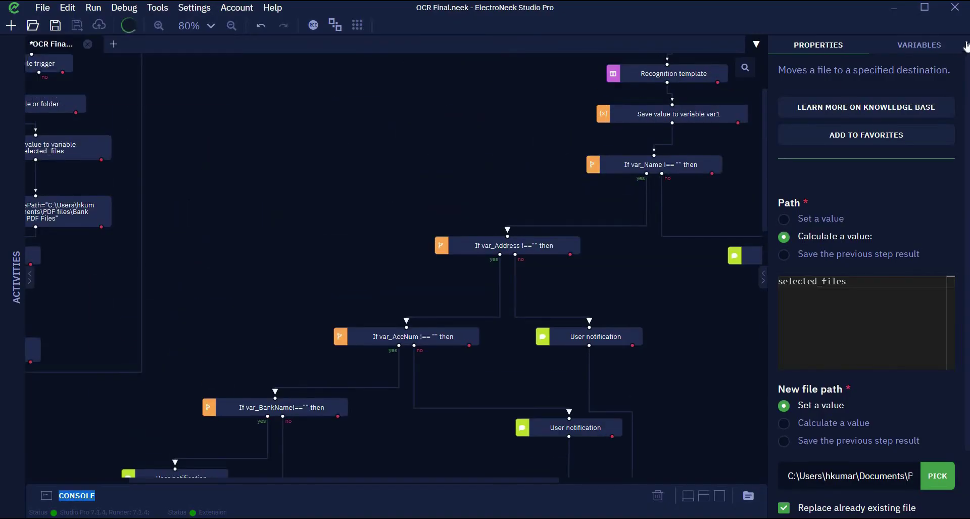
click(894, 10)
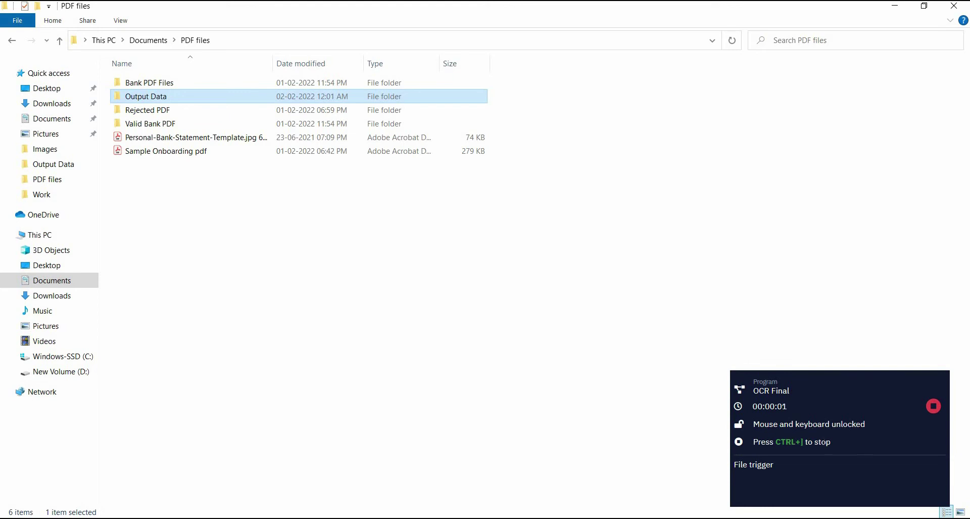
Move the Personal-Bank-Statement-Template PDF from PDF files into the Bank PDF Files folder
click(219, 149)
click(226, 140)
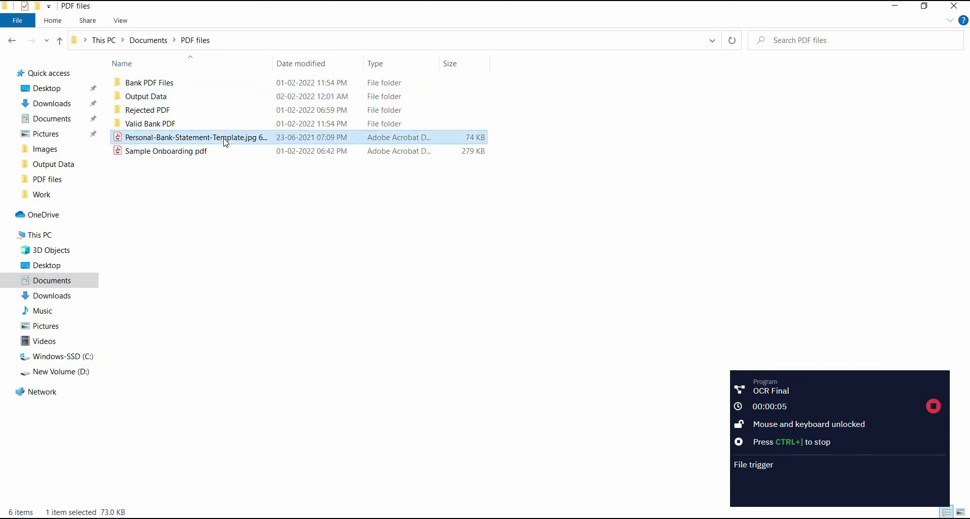
double_click(225, 84)
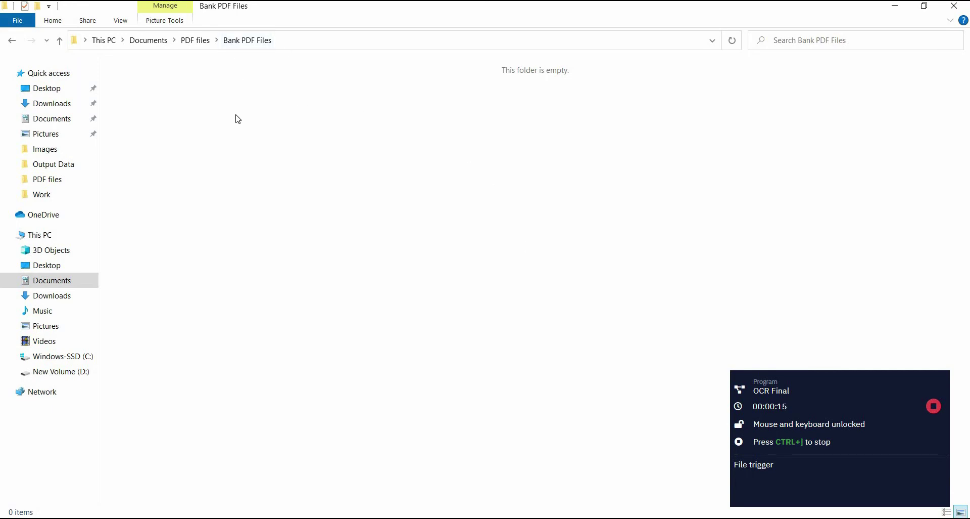
key(ctrl+v)
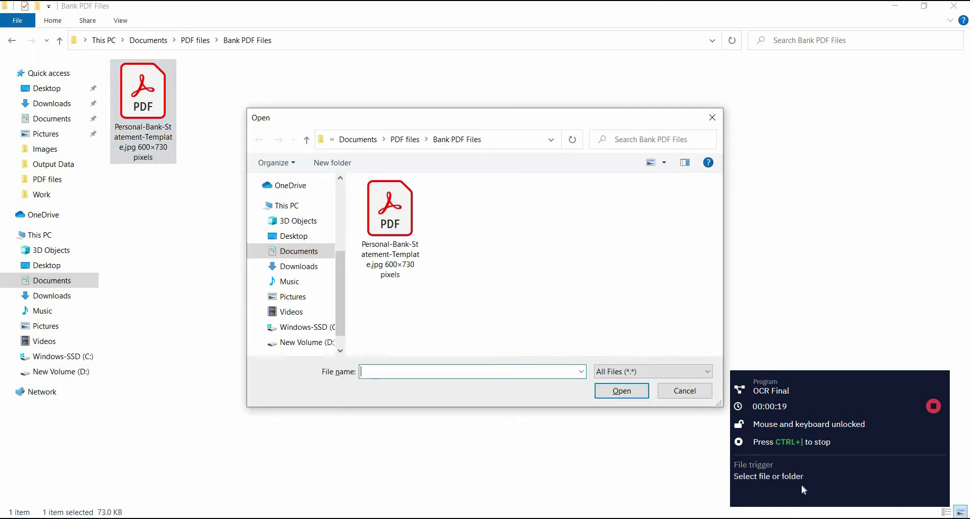
Choose the Personal-Bank-Statement-Template PDF as the running workflow's input file and acknowledge its validation notification
click(416, 228)
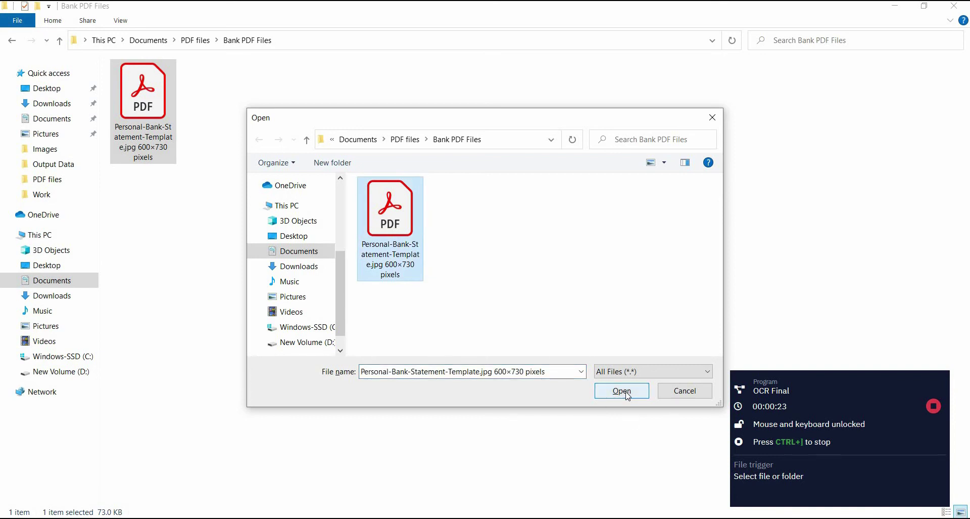
click(627, 393)
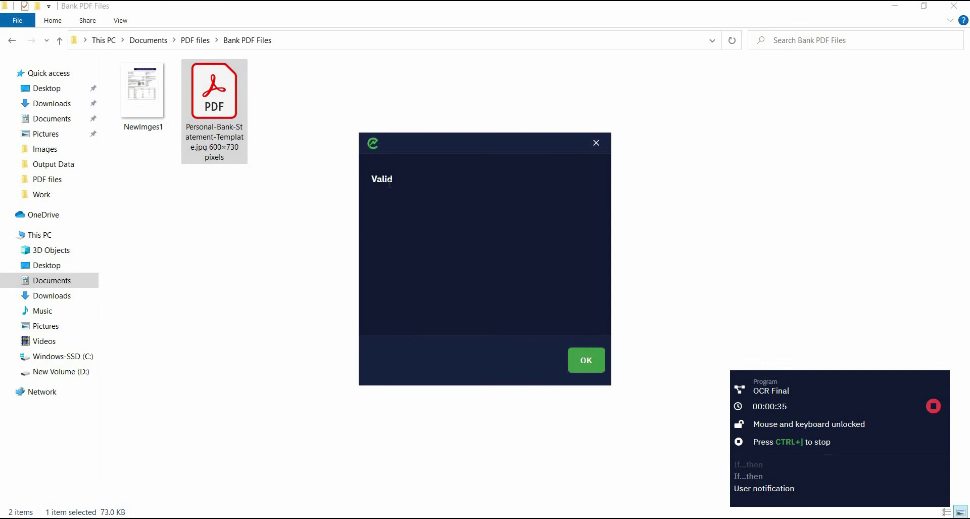
key(Return)
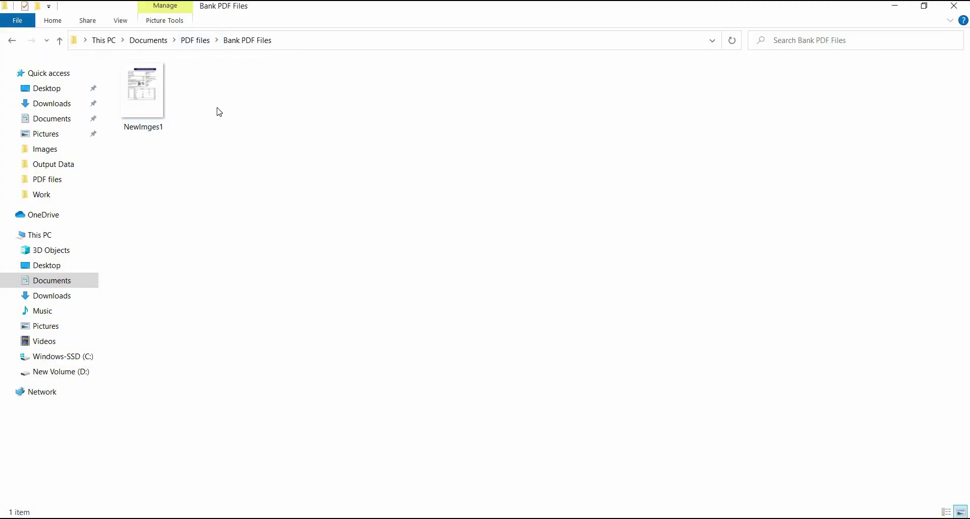
Check the contents of the Valid Bank PDF folder and return to PDF files
click(197, 40)
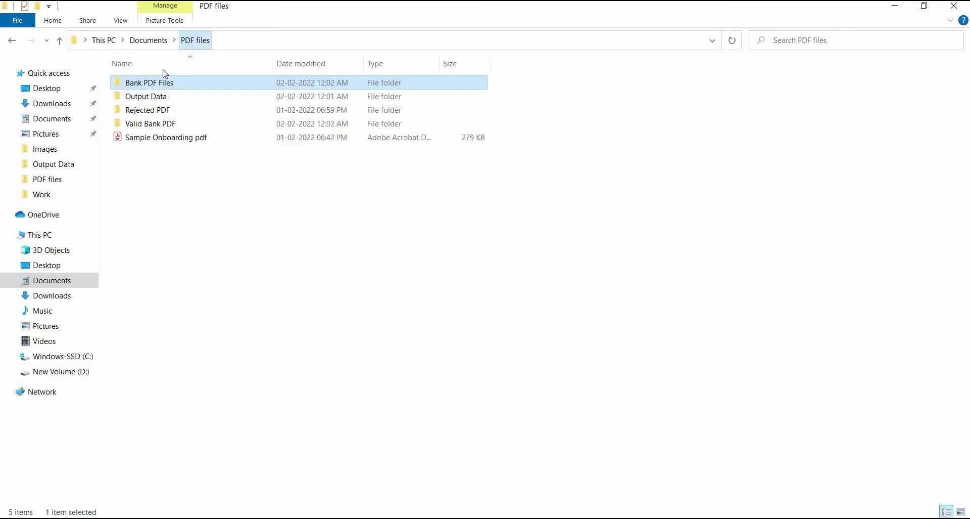
double_click(164, 124)
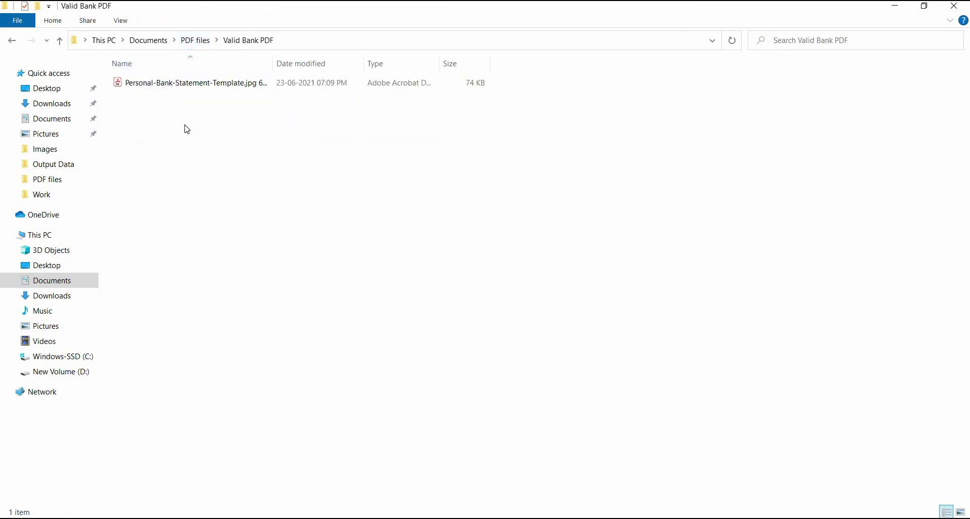
click(195, 41)
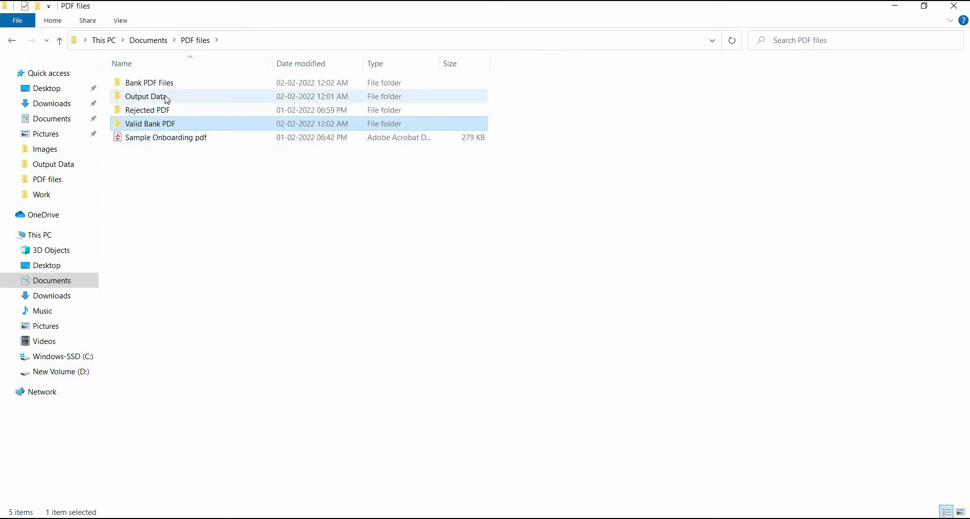
Open the Bank Acc Details workbook in the Output Data folder, review the extracted account row, and close it
double_click(167, 97)
double_click(182, 85)
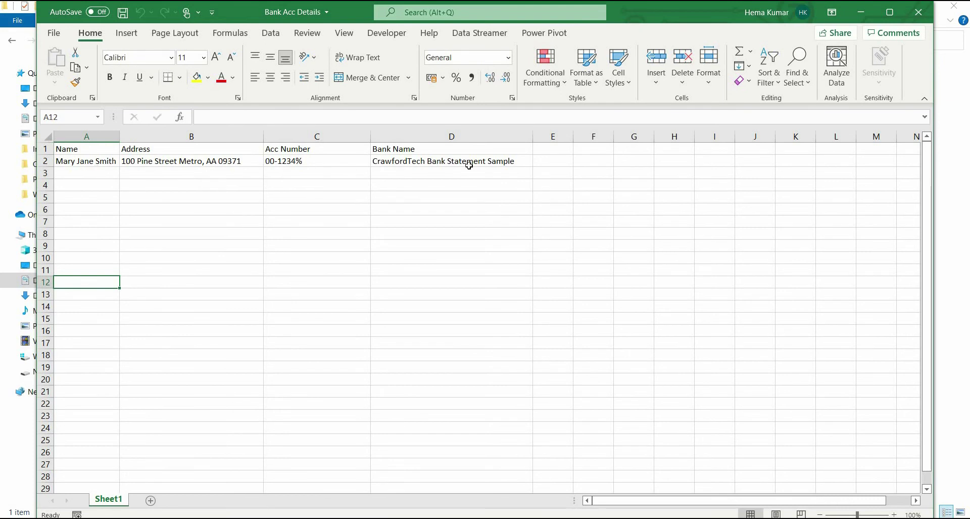
click(920, 14)
Switch to ElectroNeek Studio Pro, run the OCR Final workflow again, and return to the PDF files folder
key(alt+Tab)
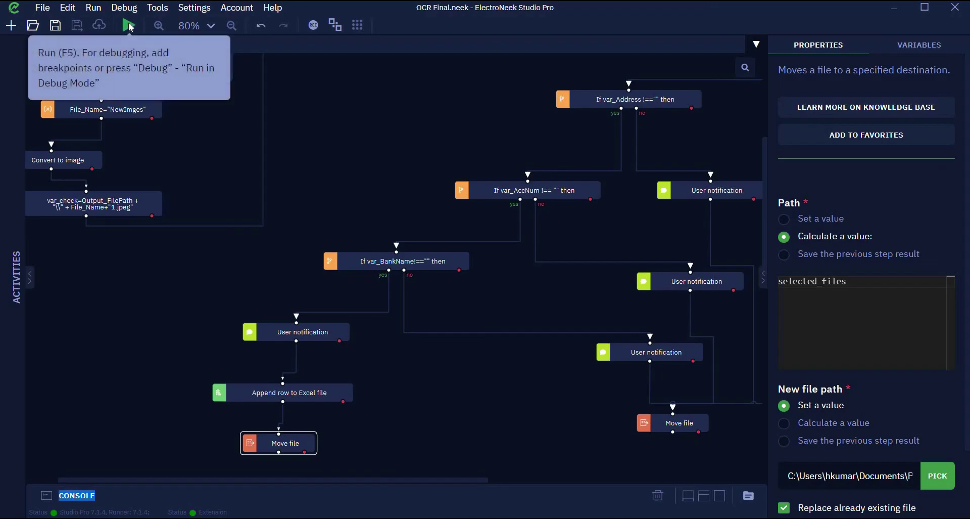
click(129, 26)
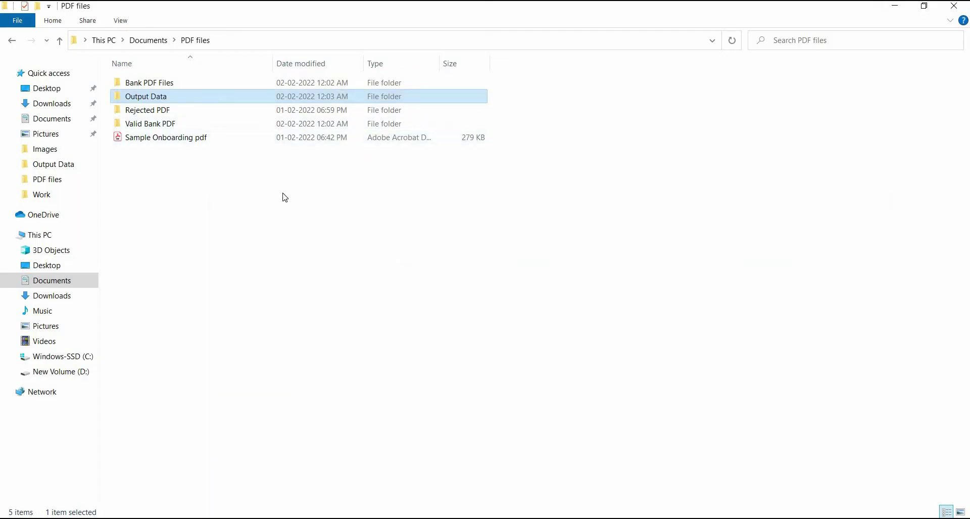
click(285, 197)
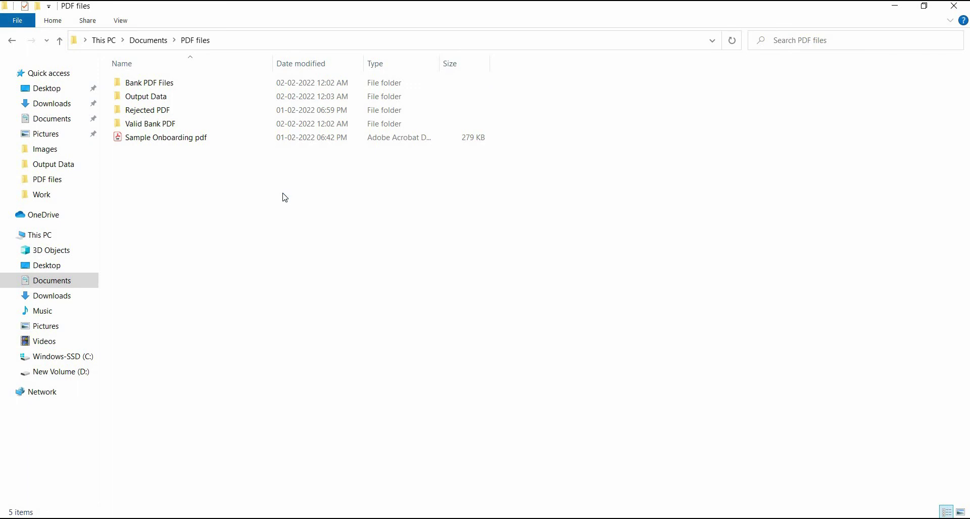
Move the Sample Onboarding pdf file from PDF files into the Bank PDF Files folder
click(177, 138)
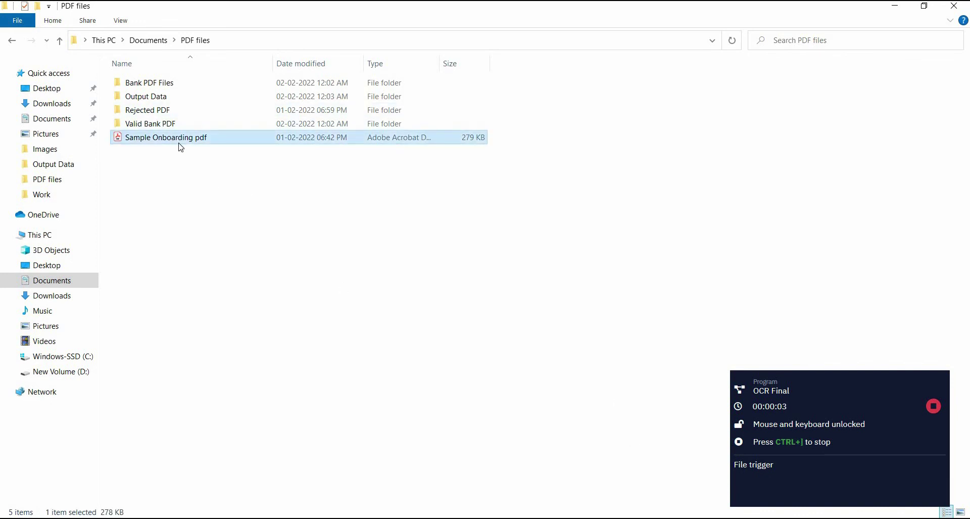
click(173, 86)
double_click(175, 89)
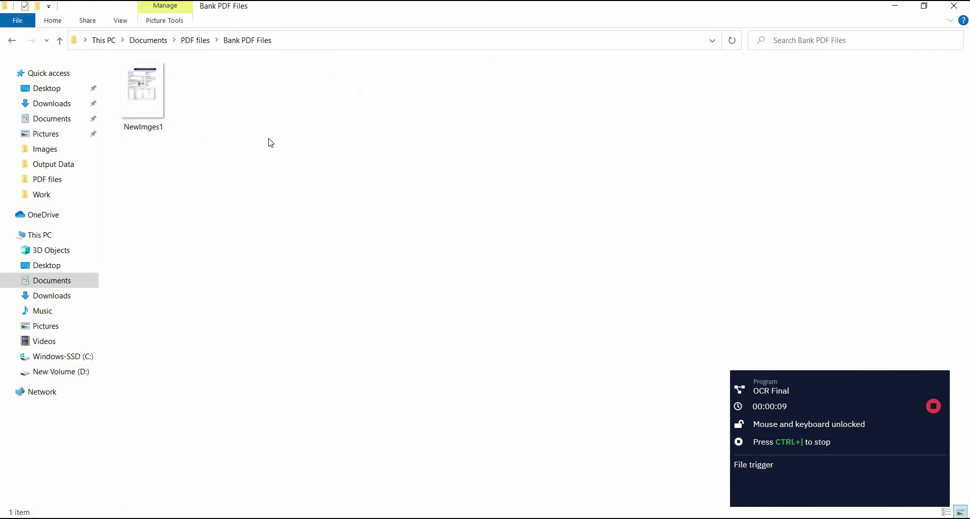
key(ctrl+v)
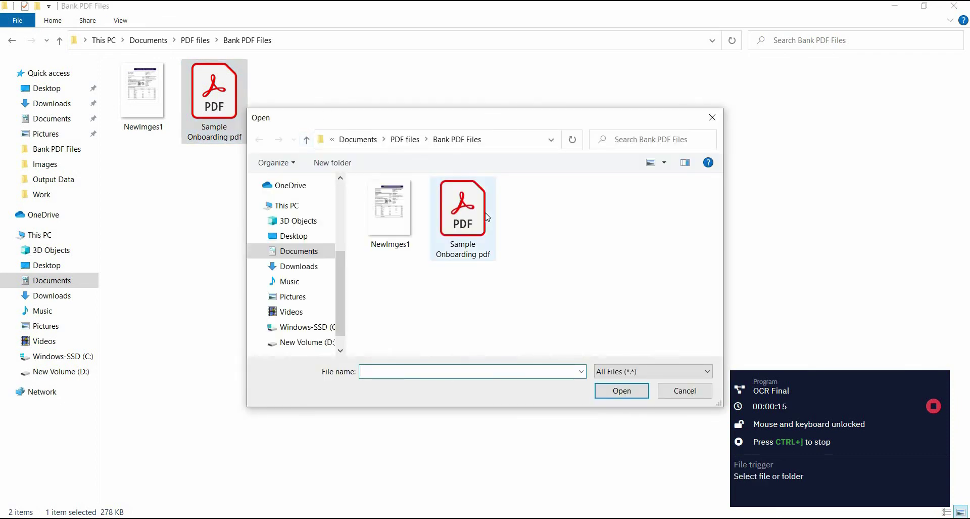
Choose Sample Onboarding pdf as the running workflow's input file and acknowledge its validation notification
click(491, 237)
key(Return)
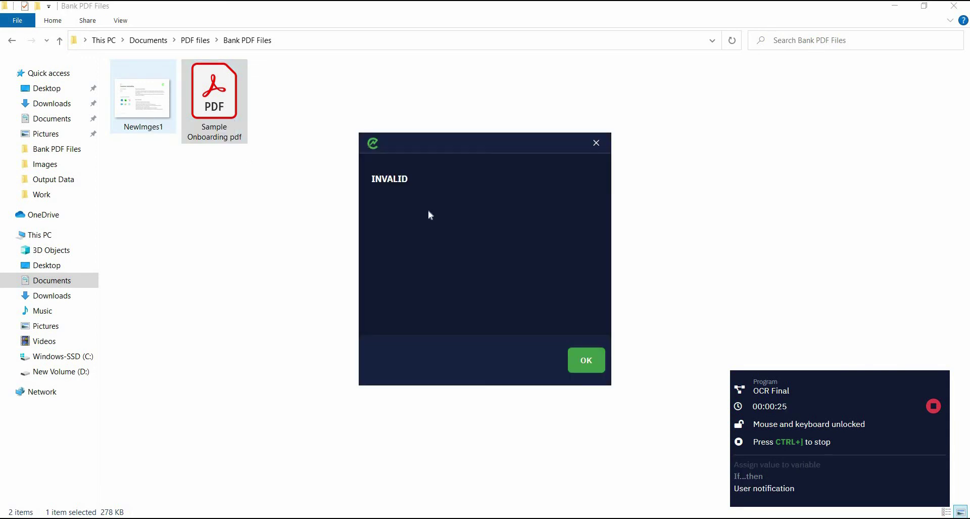
click(582, 360)
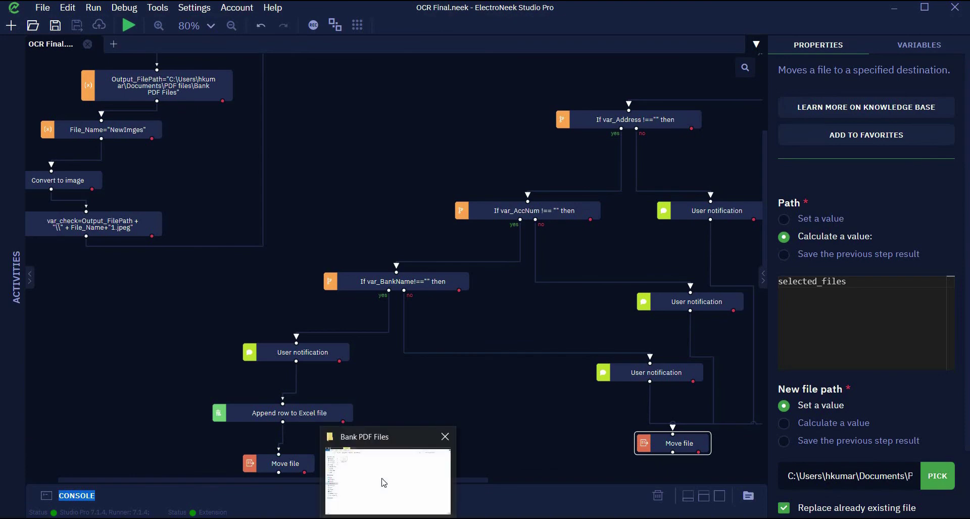
Switch to File Explorer, check the contents of Bank PDF Files and Rejected PDF, and return to PDF files
click(387, 475)
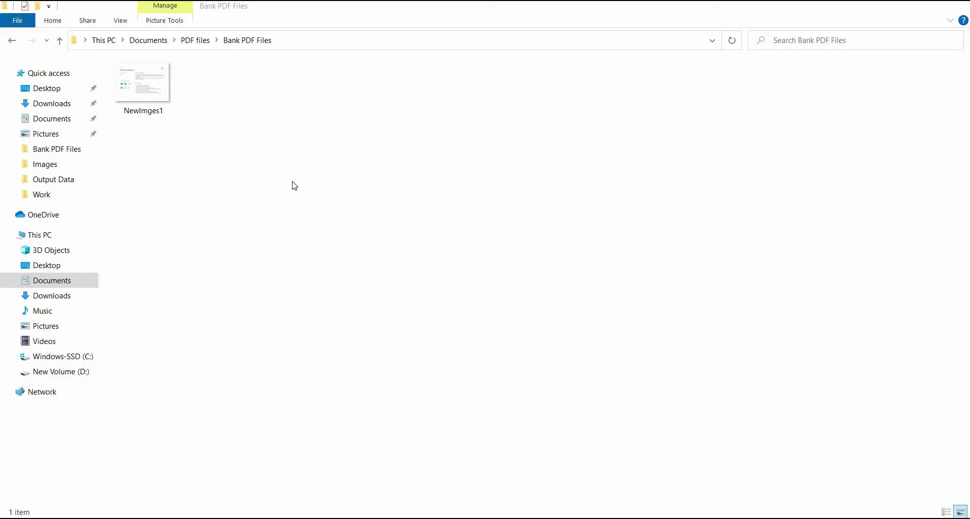
click(197, 43)
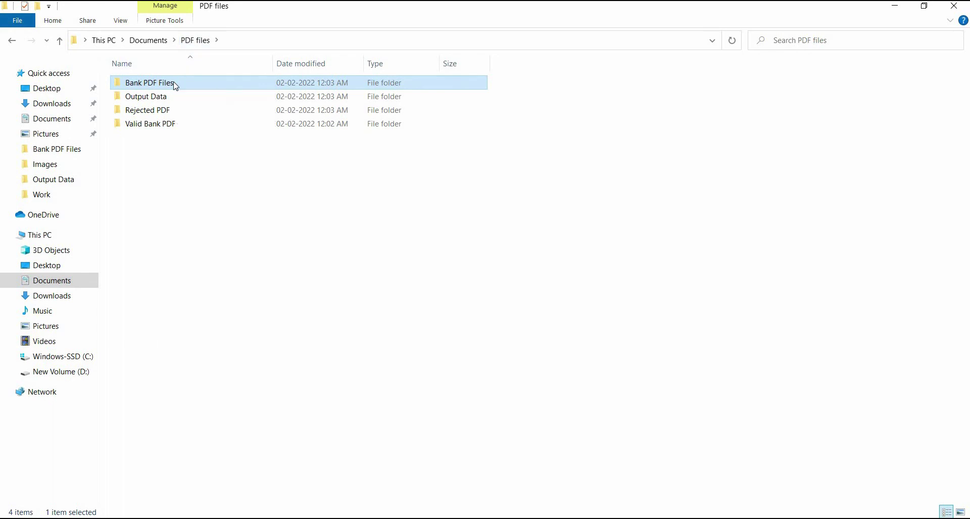
double_click(175, 86)
click(196, 40)
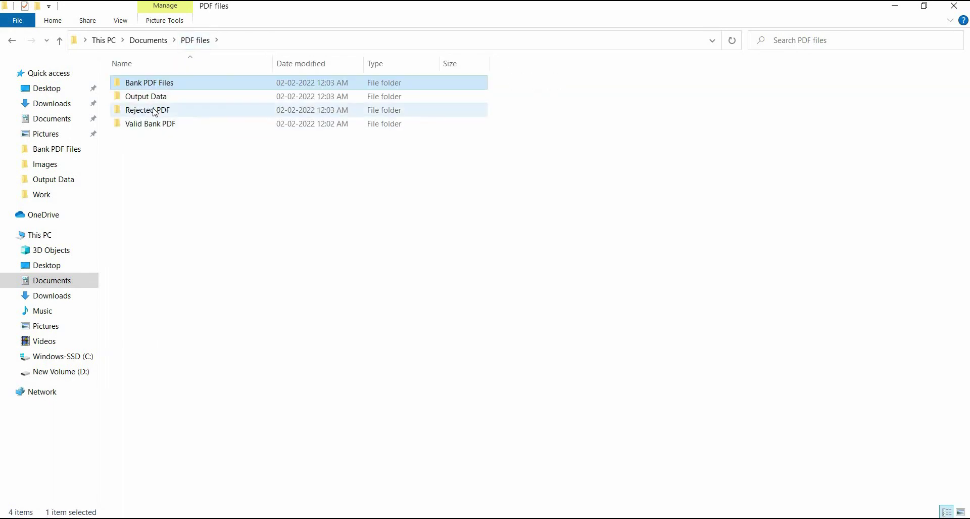
double_click(154, 111)
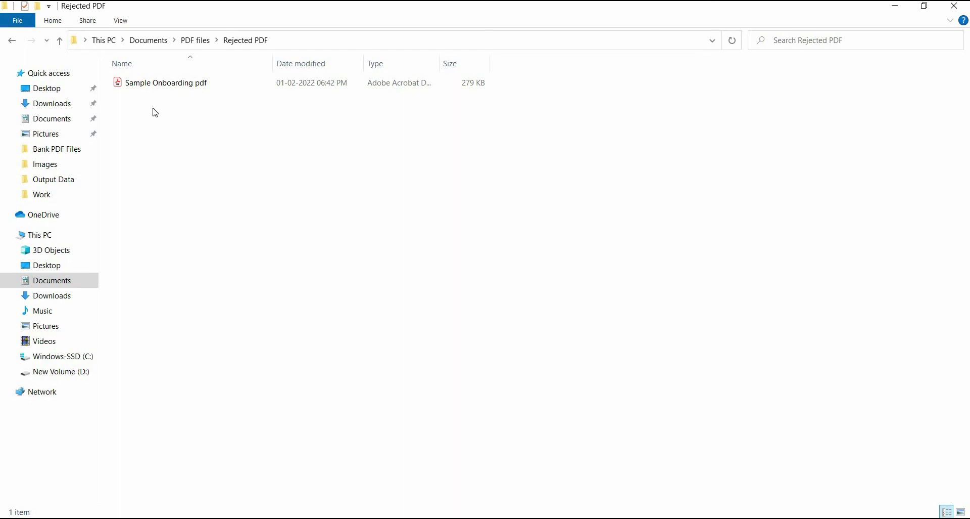
click(204, 40)
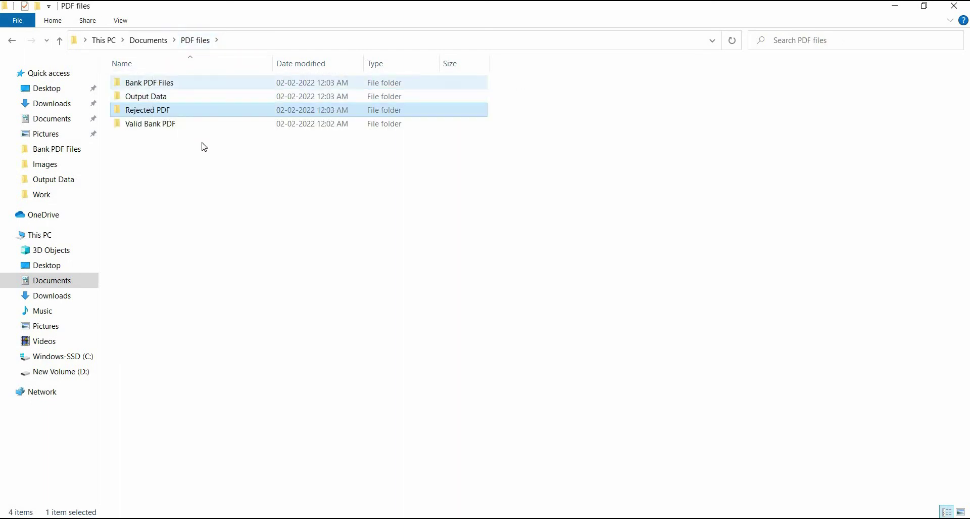